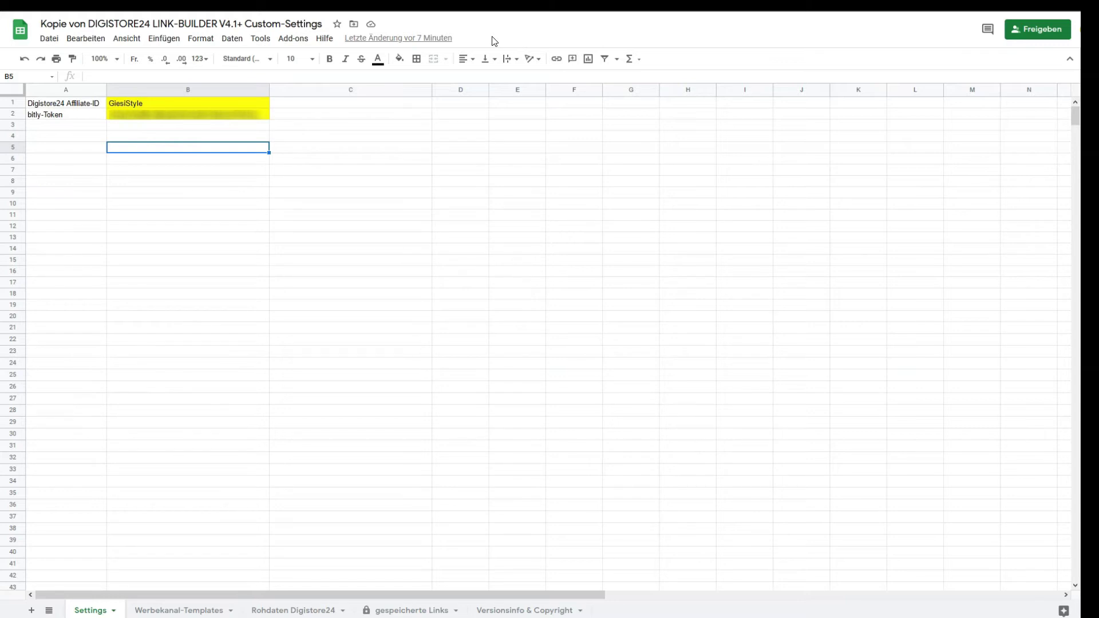
# Step: Review the Digistore24 affiliate ID and bitly token settings, and open the Werbekanal-Templates sheet
pyautogui.click(495, 41)
pyautogui.click(157, 104)
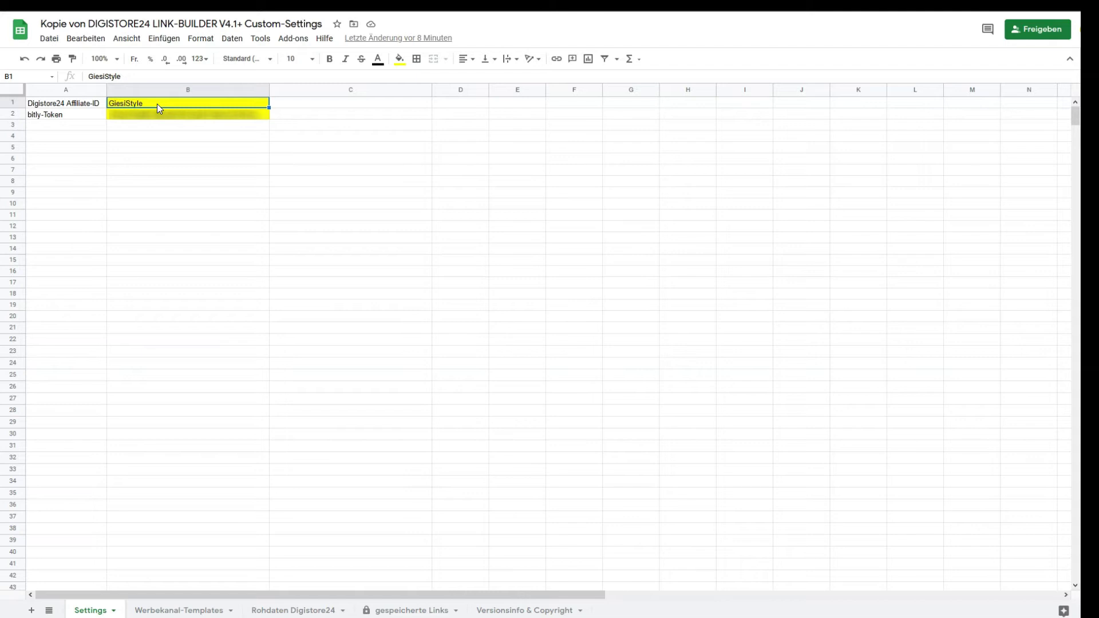
pyautogui.click(70, 115)
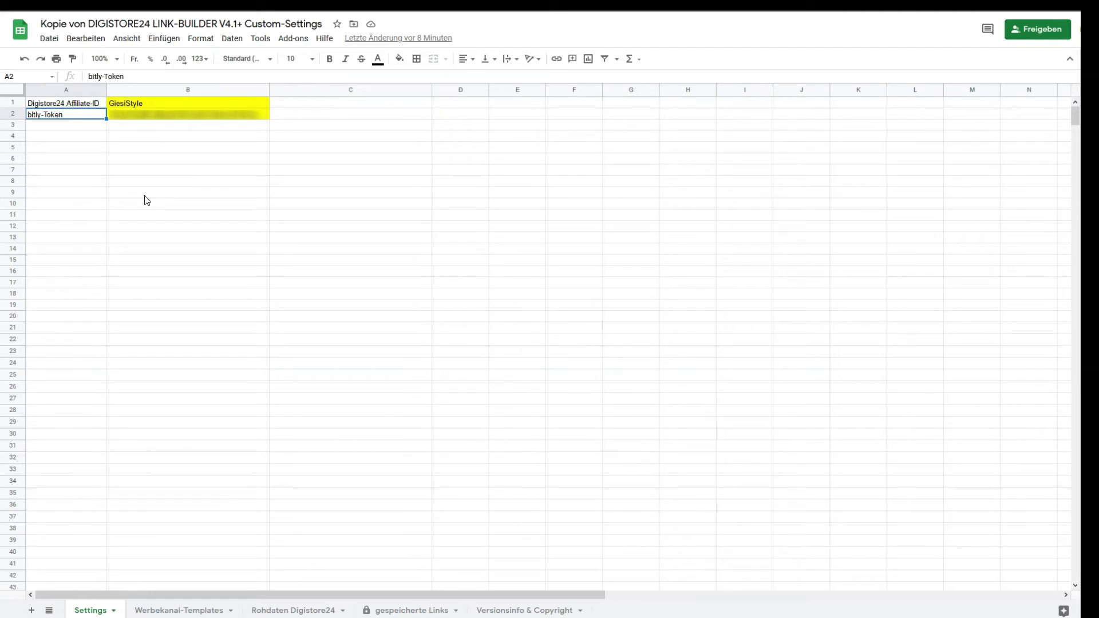
pyautogui.click(170, 608)
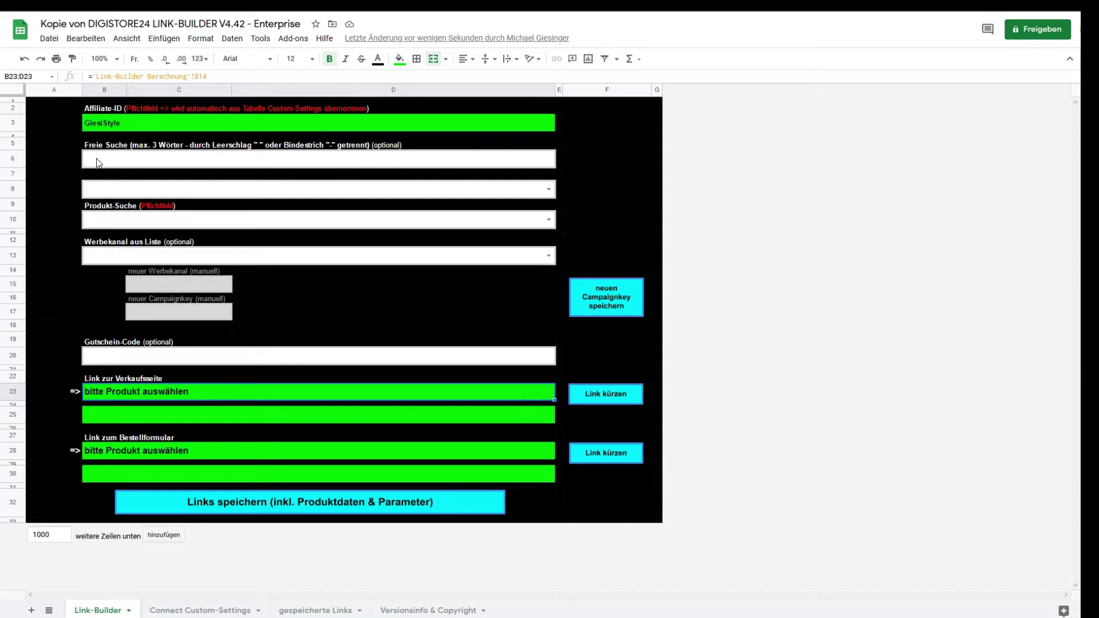
# Step: Enter "smartphone" as the free search term in the link builder
pyautogui.click(99, 162)
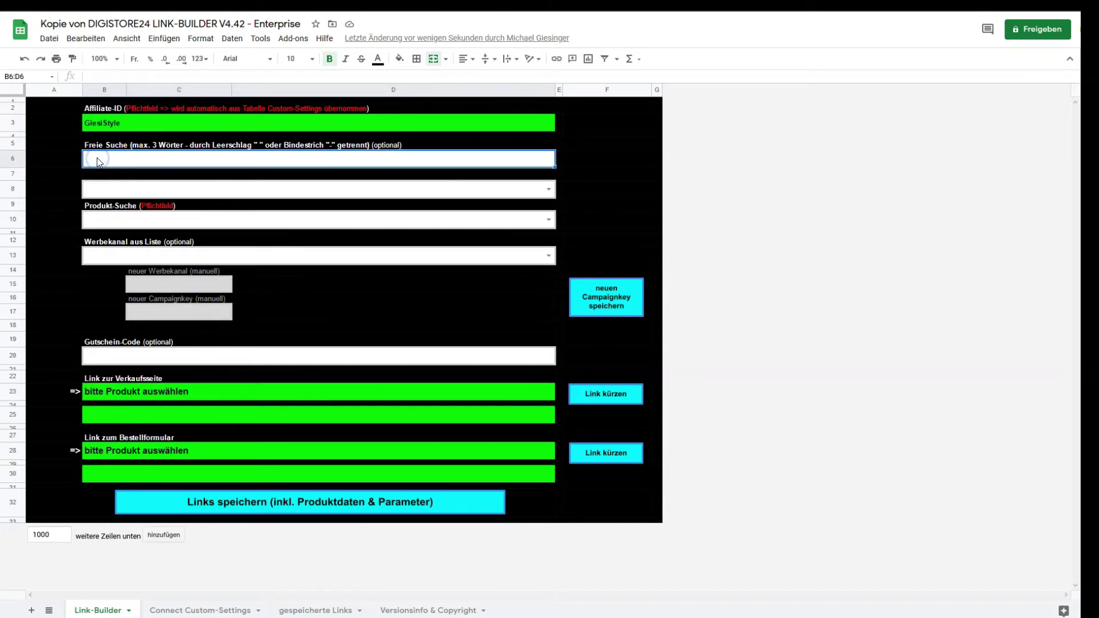
pyautogui.write('smart')
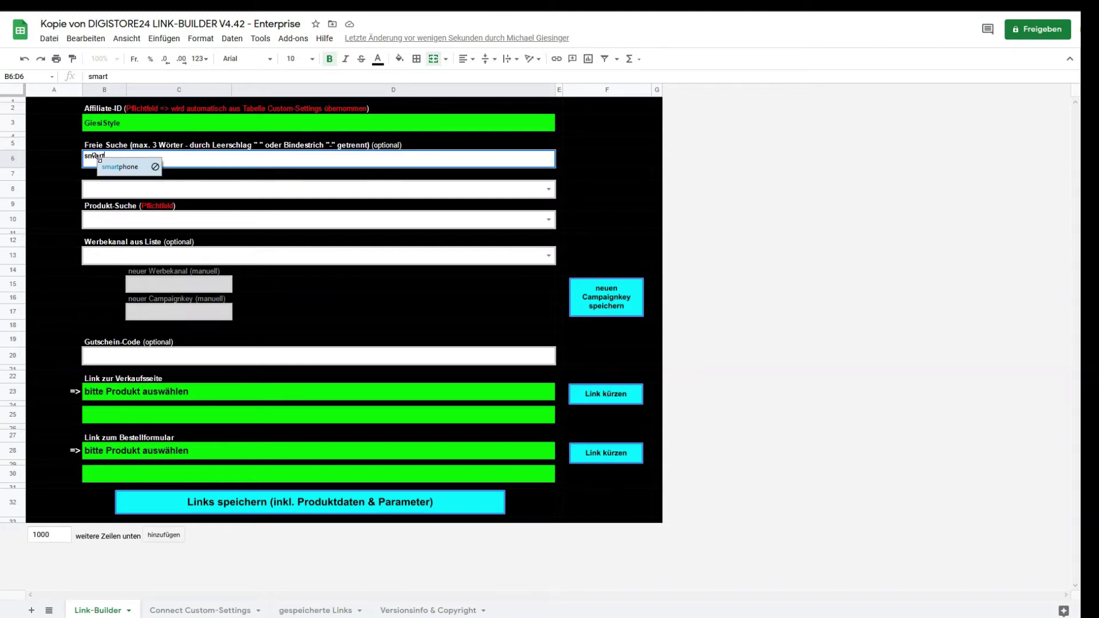
pyautogui.write('phone')
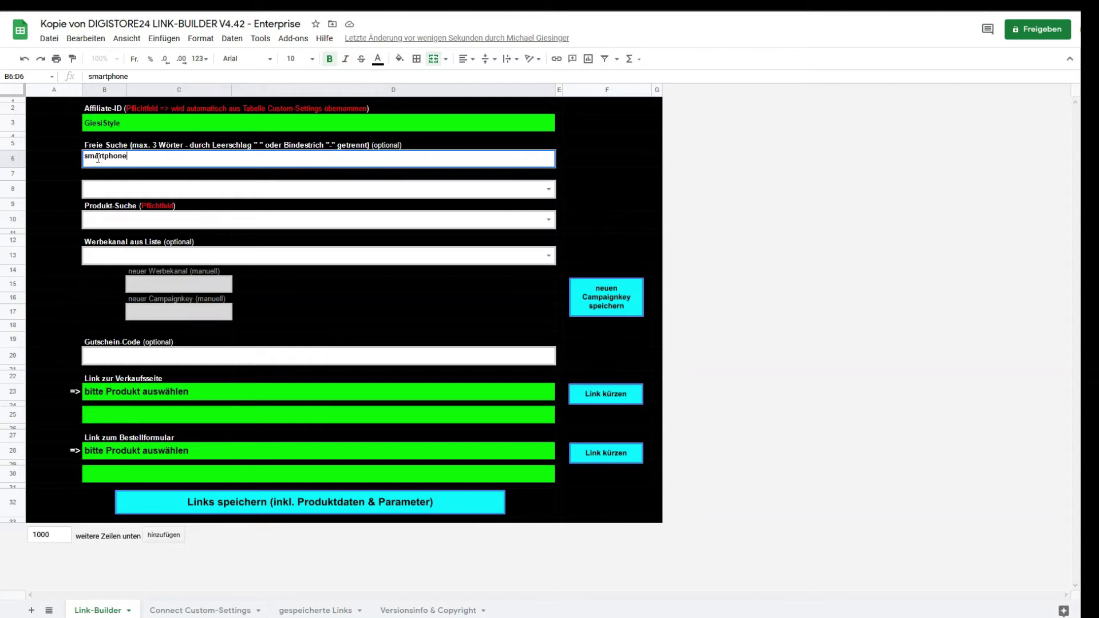
pyautogui.click(99, 157)
pyautogui.doubleClick(148, 164)
pyautogui.press('Escape')
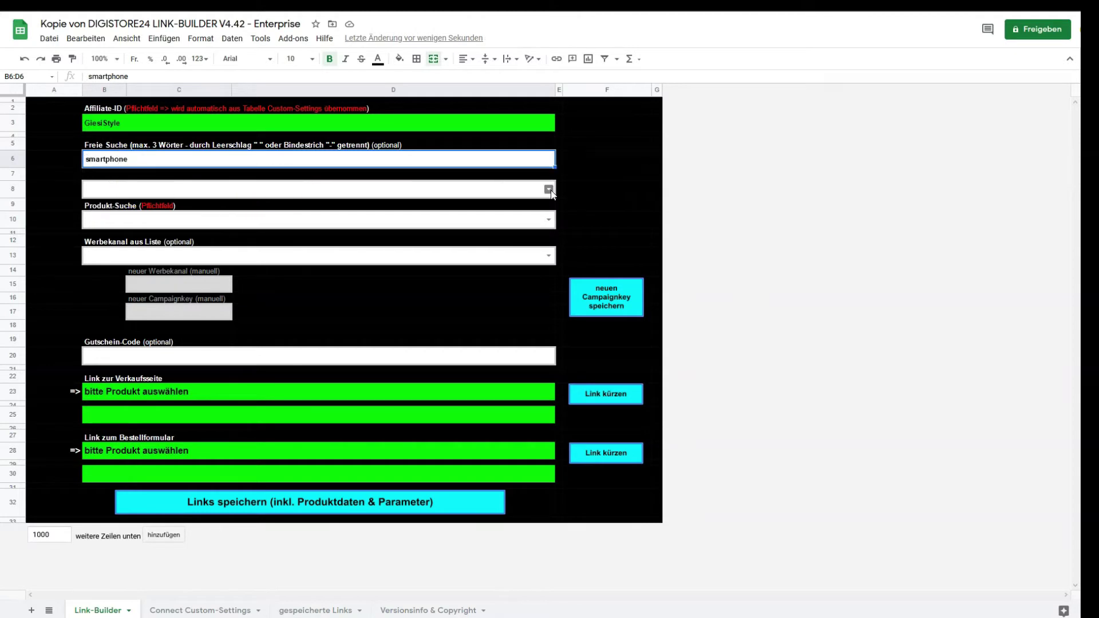
# Step: Choose trafficoftrust as the vendor and "Smartphone-Fotografie Videokurs (49,99€) | trafficoftrust" as the product
pyautogui.click(549, 191)
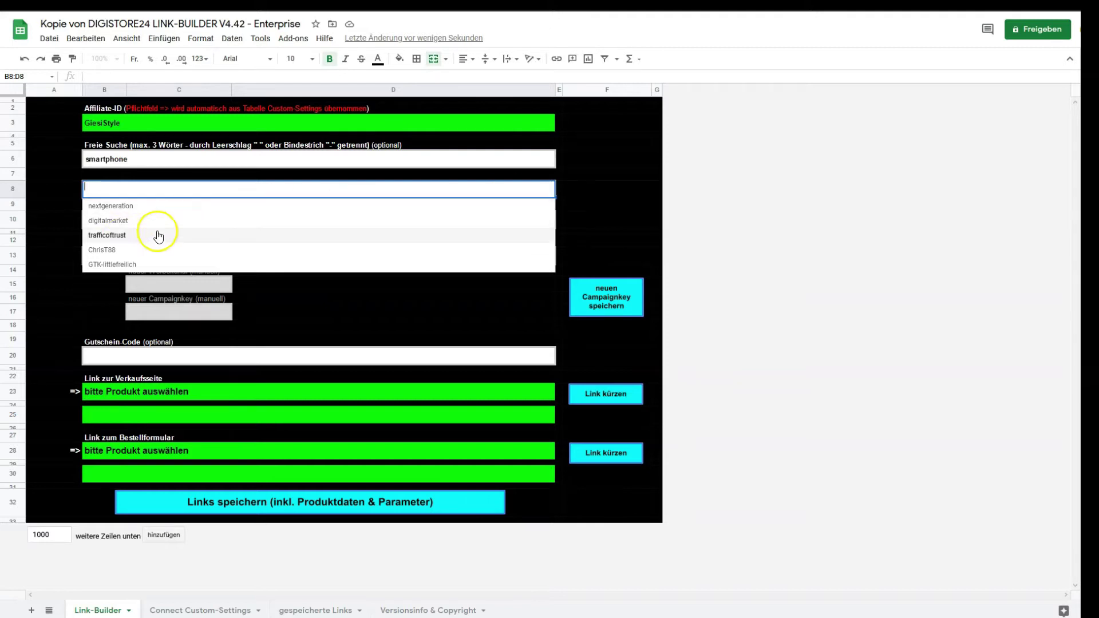
pyautogui.click(122, 237)
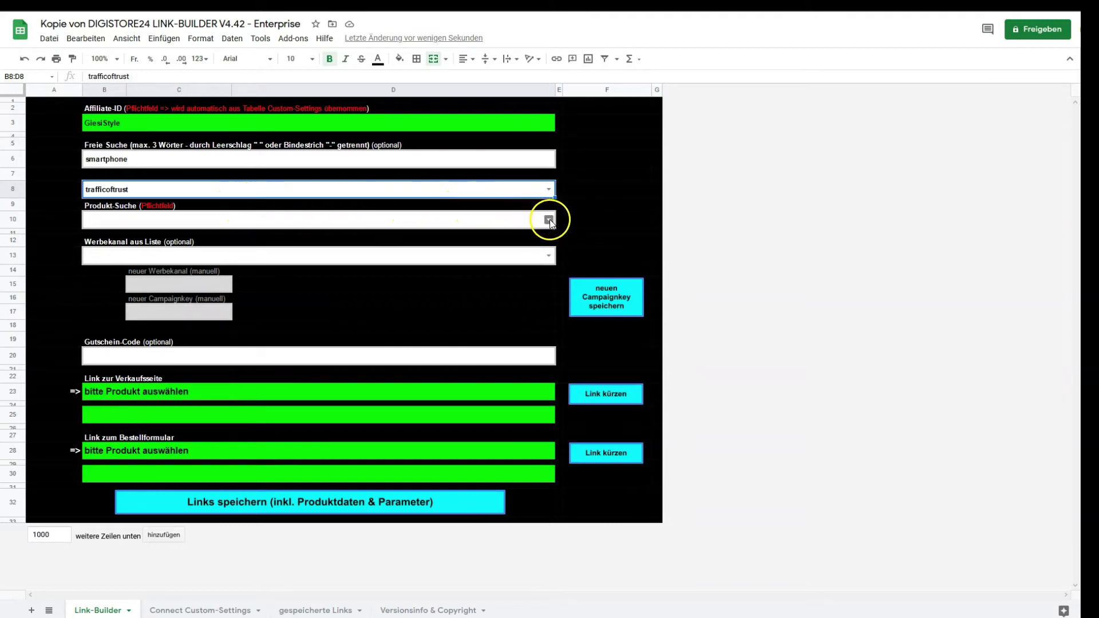
pyautogui.click(549, 220)
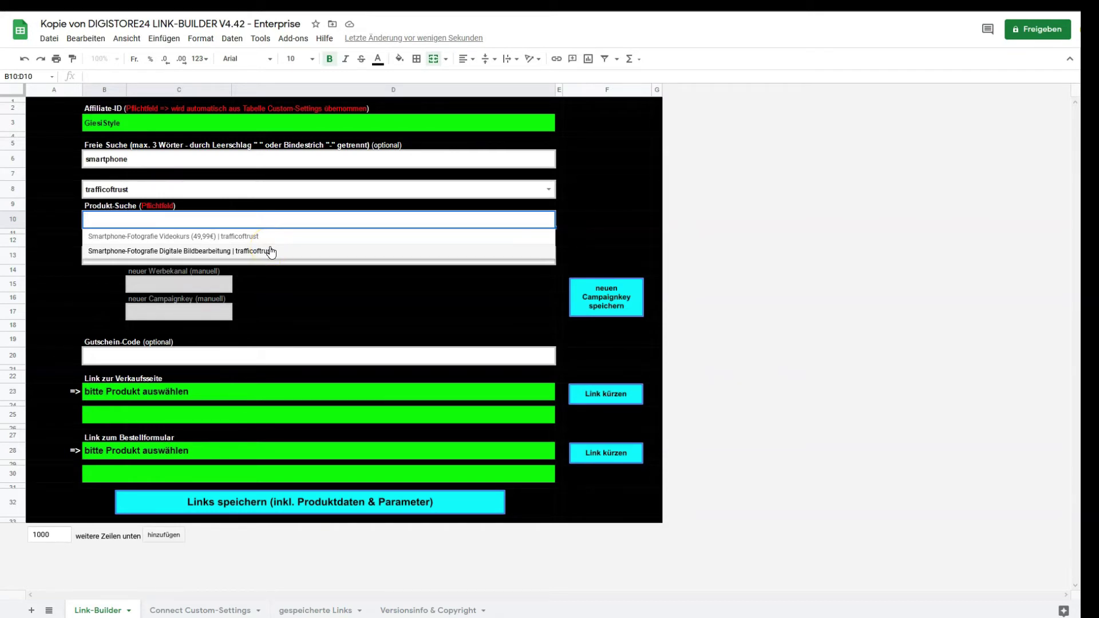
pyautogui.click(133, 239)
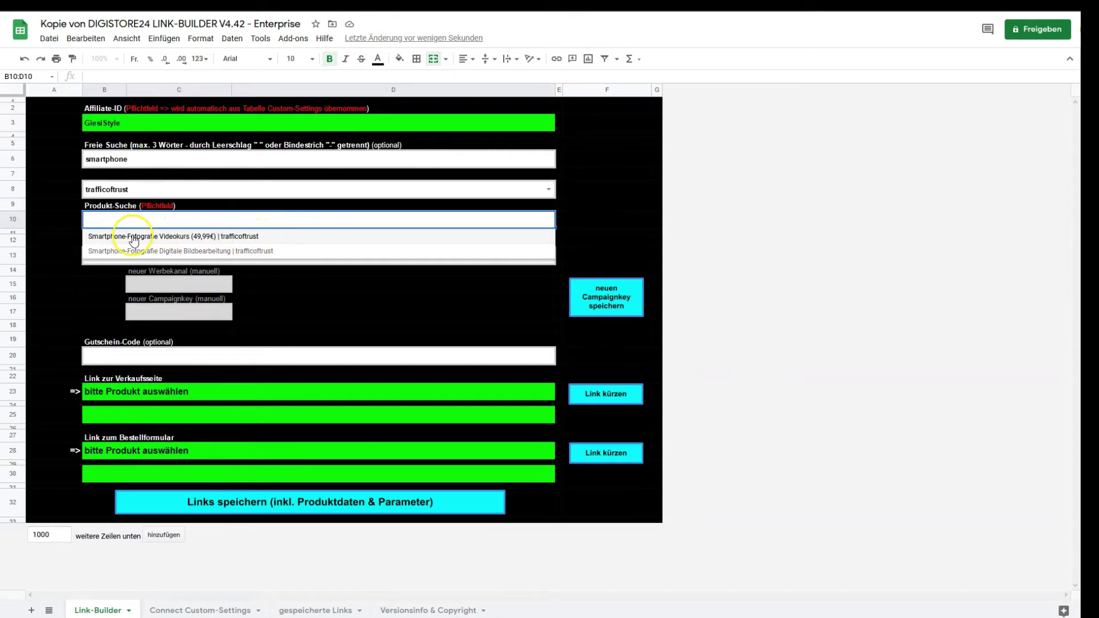
pyautogui.click(155, 229)
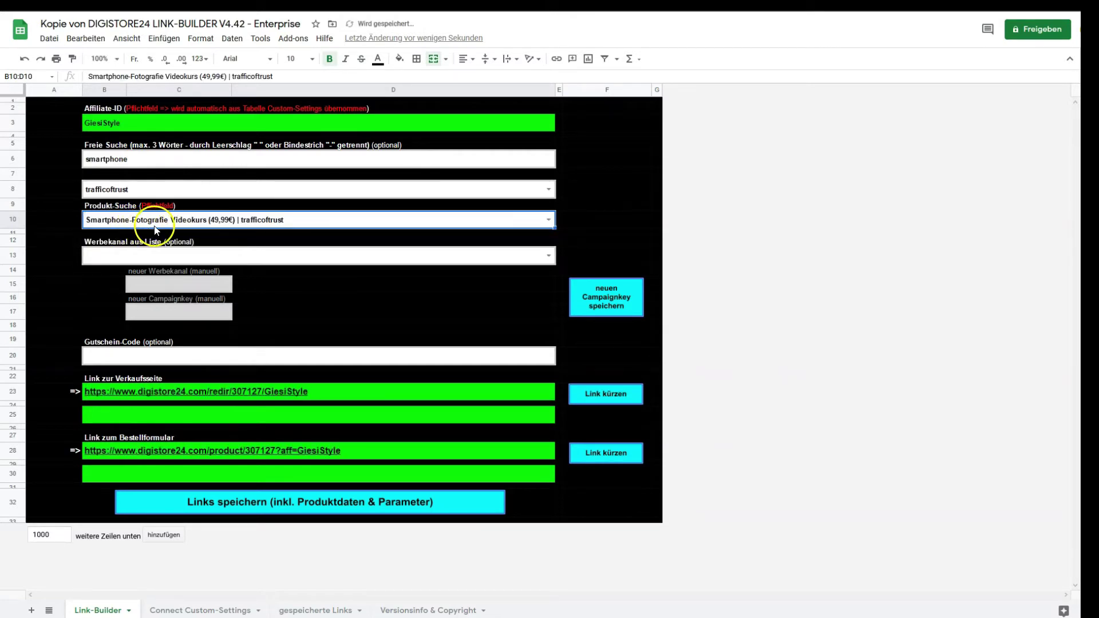
pyautogui.click(207, 225)
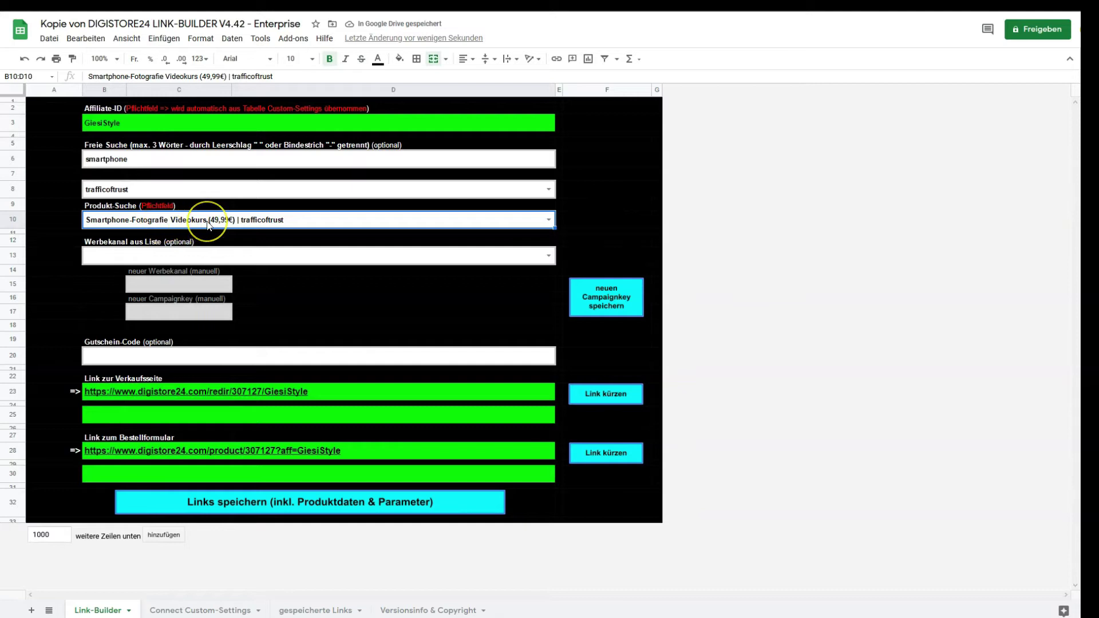
pyautogui.click(219, 225)
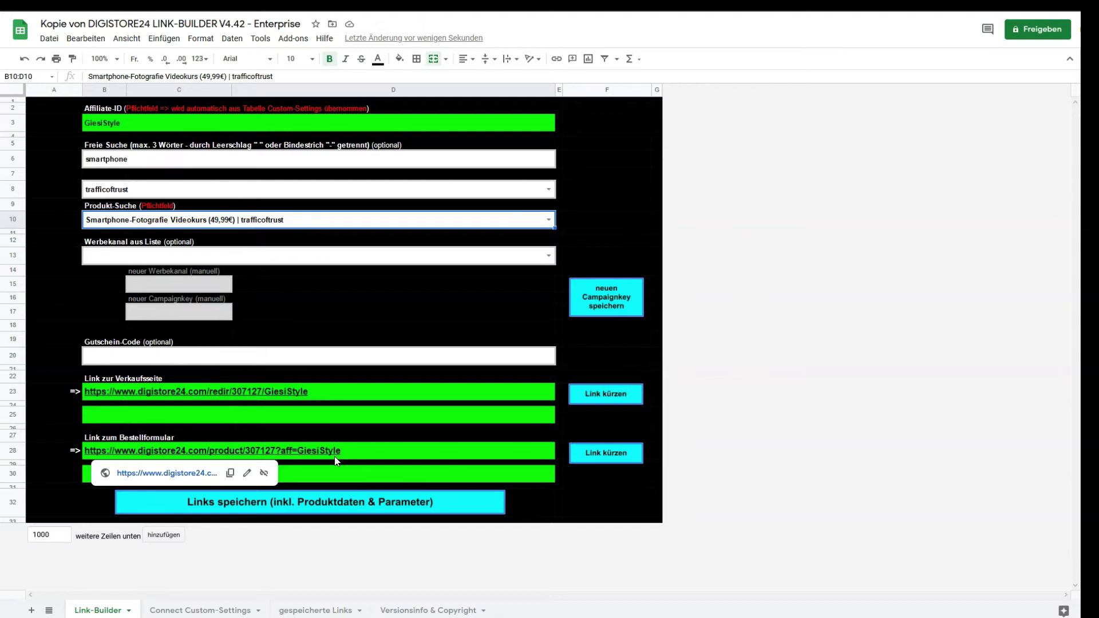
pyautogui.click(353, 393)
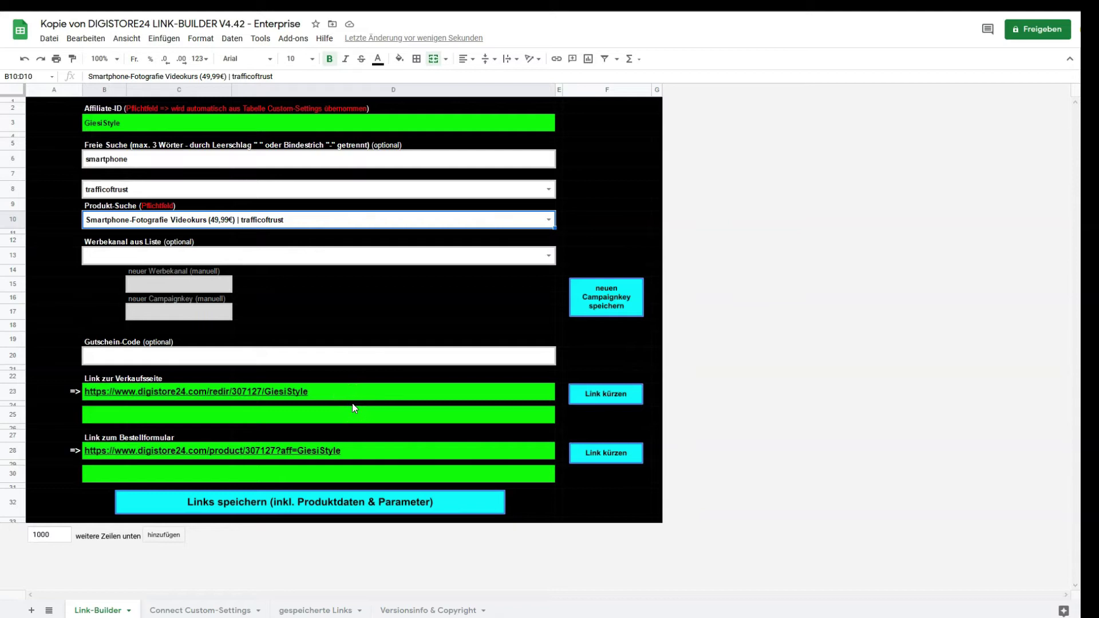
pyautogui.moveTo(356, 449)
# Step: Set the advertising channel (Werbekanal) to "Facebook-Post (fb-post)"
pyautogui.click(265, 254)
pyautogui.click(549, 256)
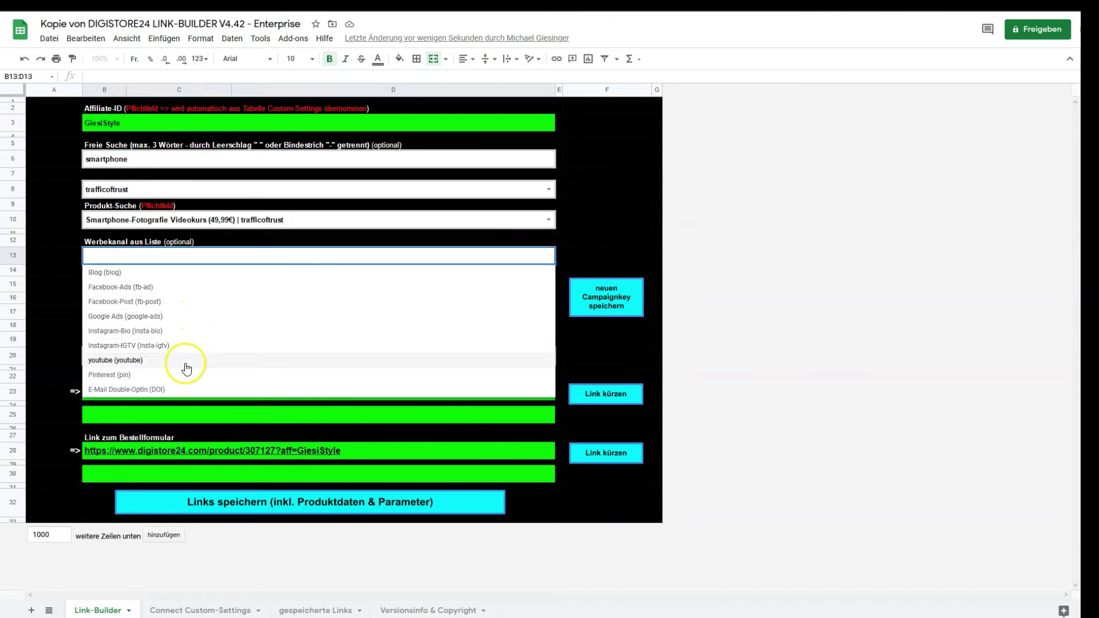
pyautogui.click(60, 273)
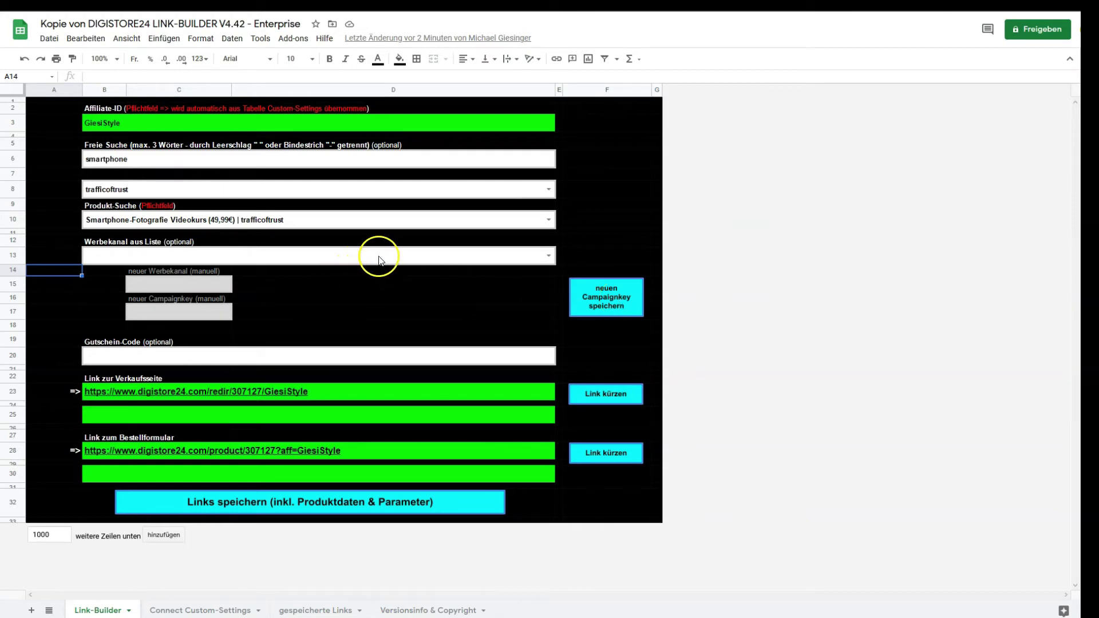
pyautogui.click(548, 255)
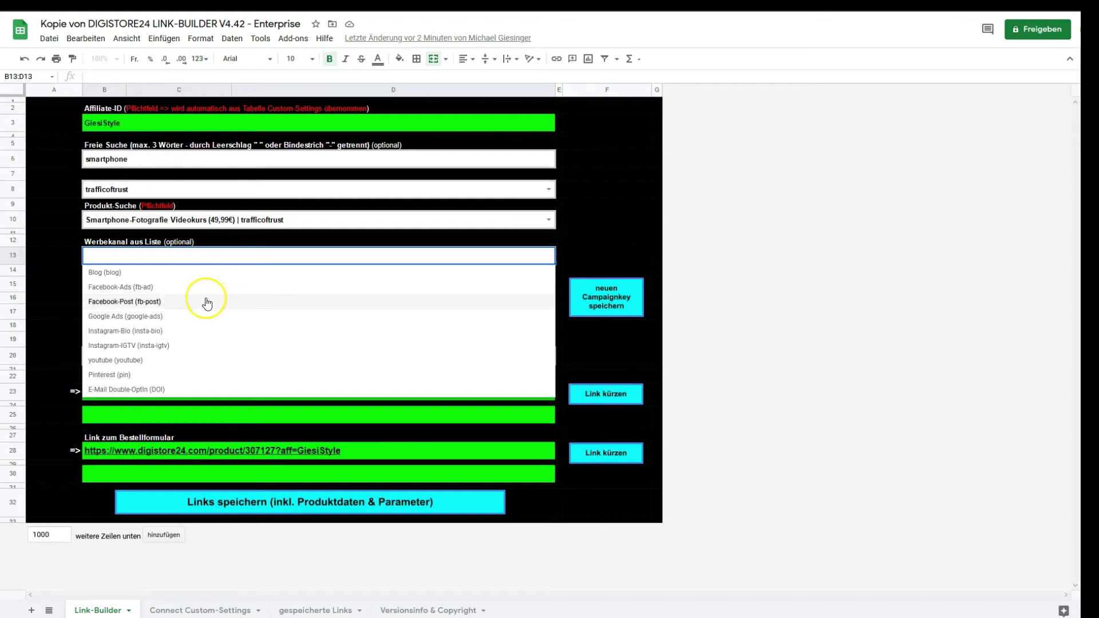
pyautogui.click(204, 303)
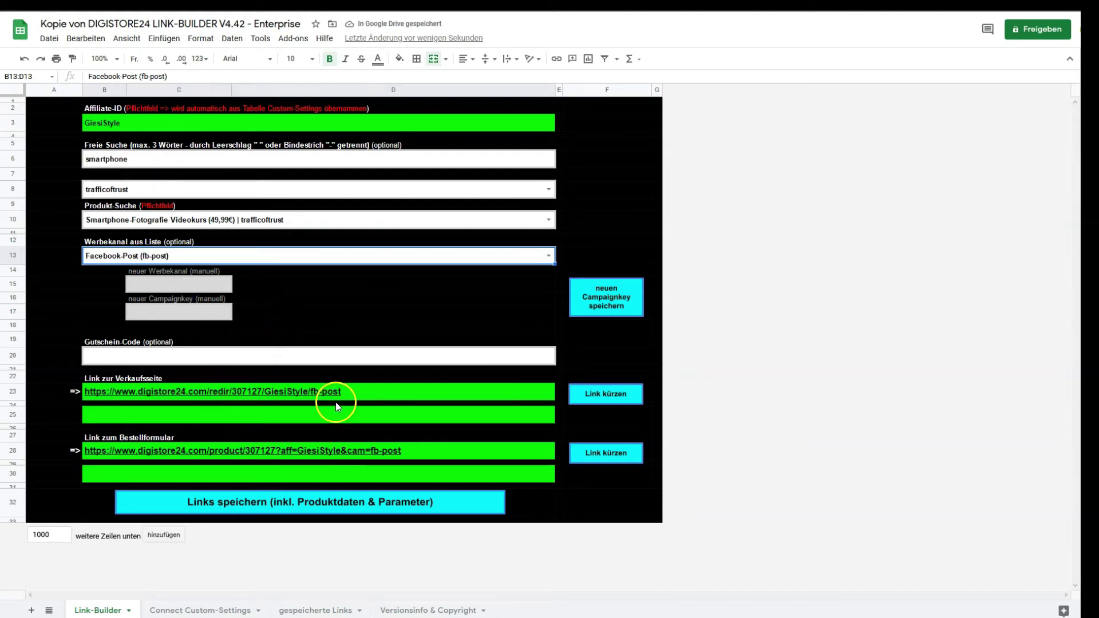
pyautogui.moveTo(388, 443)
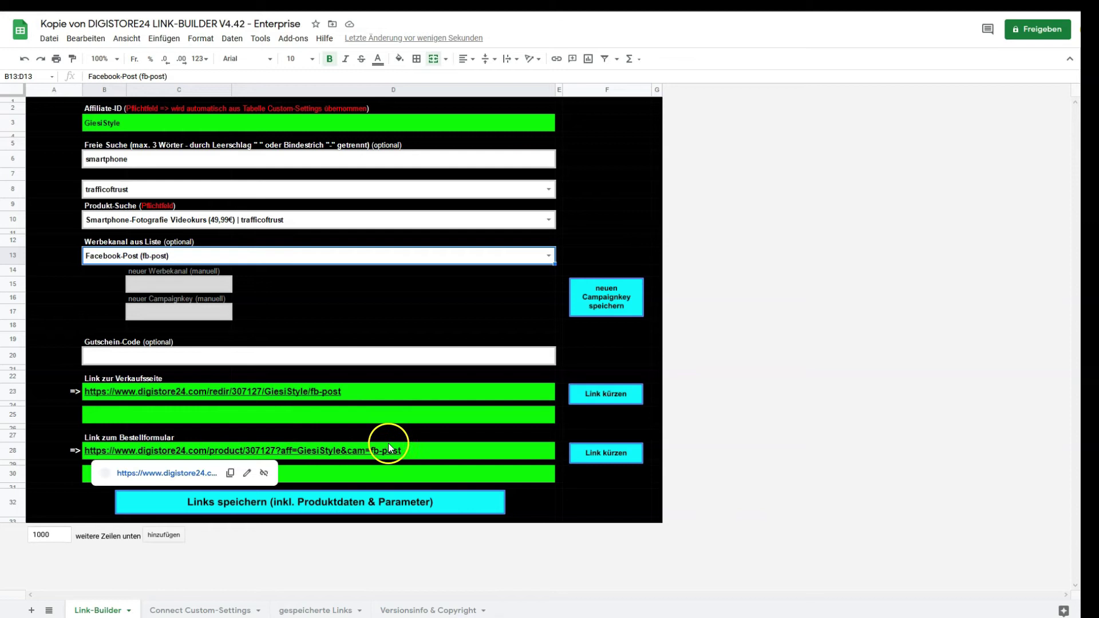
pyautogui.moveTo(345, 392)
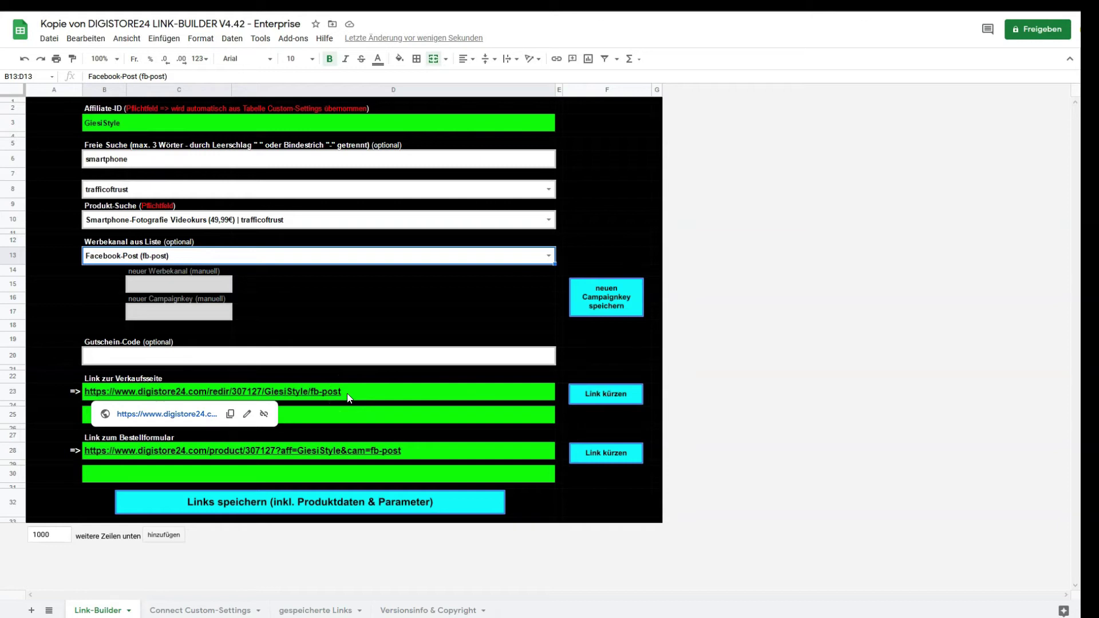
# Step: Shorten both the sales page link and the order form link
pyautogui.click(309, 299)
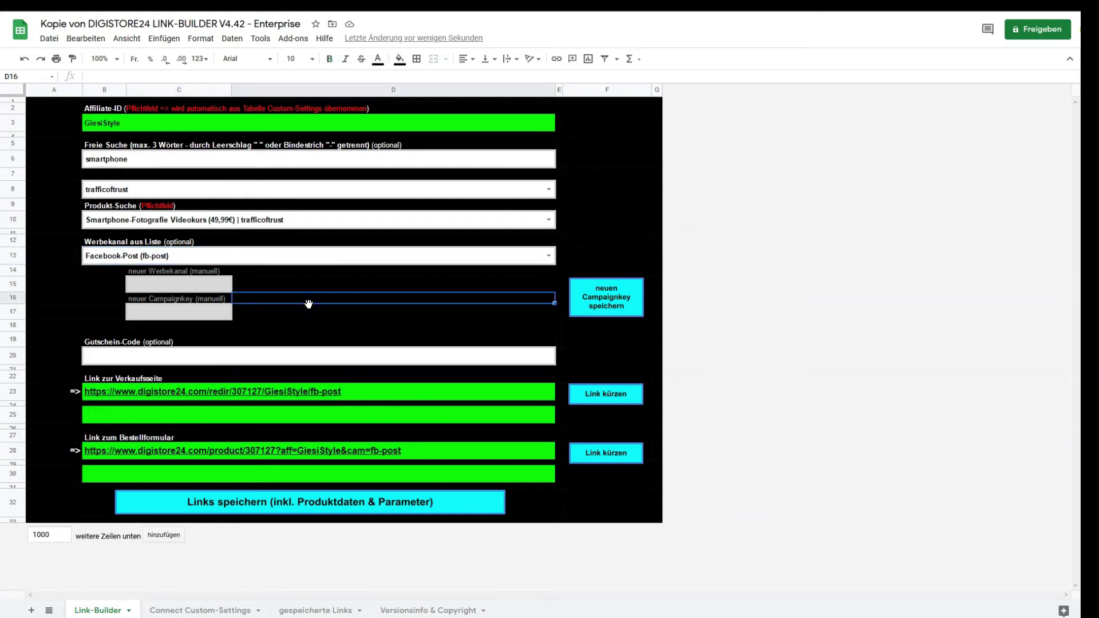
pyautogui.click(597, 395)
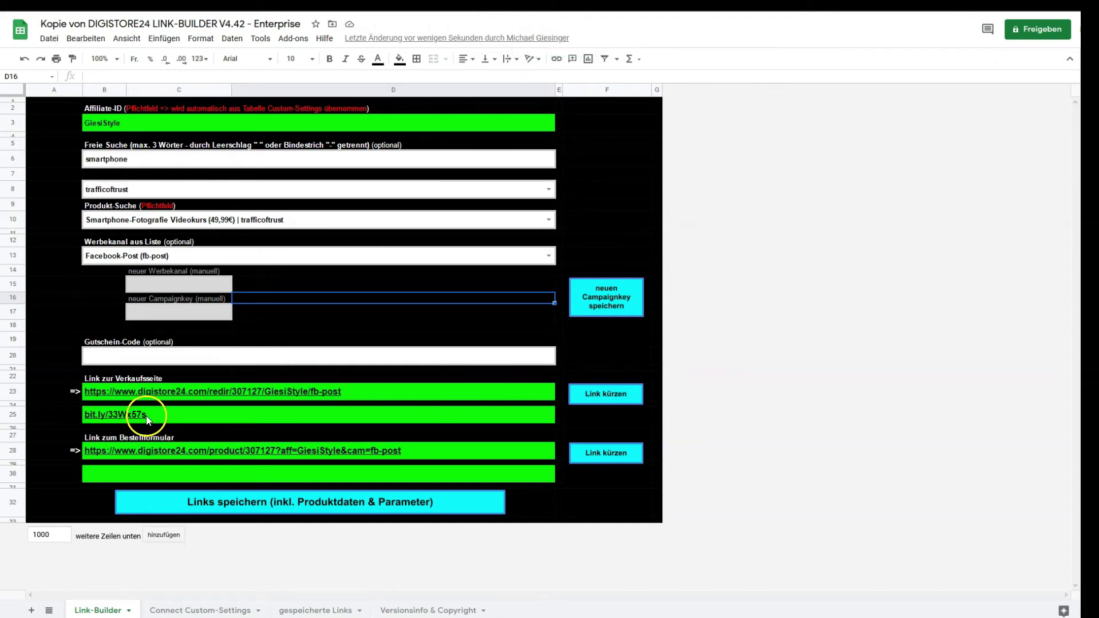
pyautogui.moveTo(148, 420)
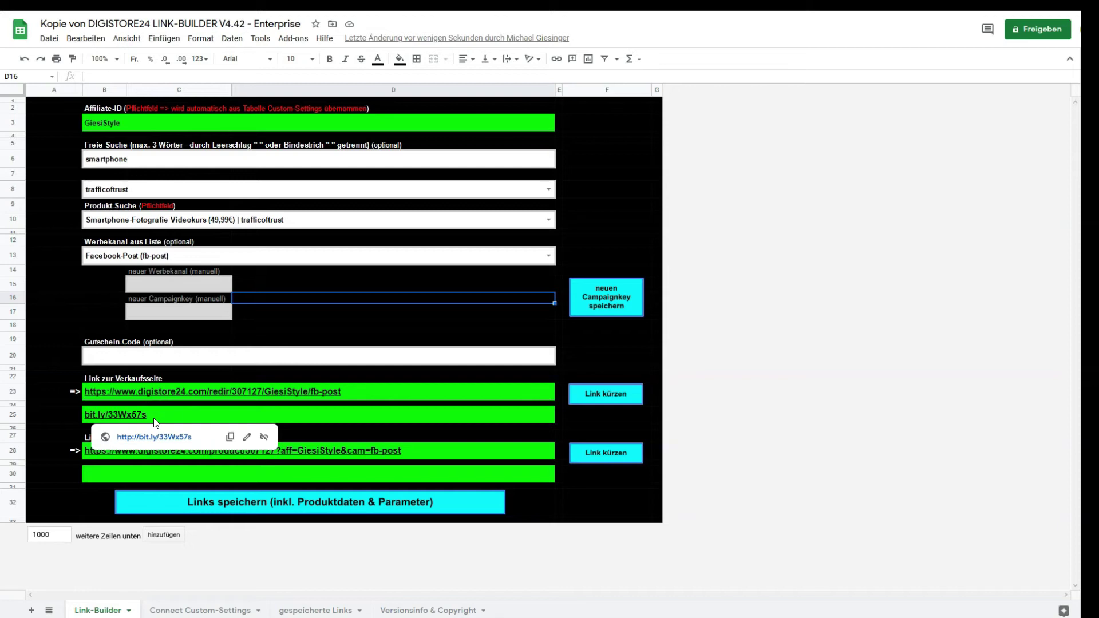
pyautogui.click(621, 461)
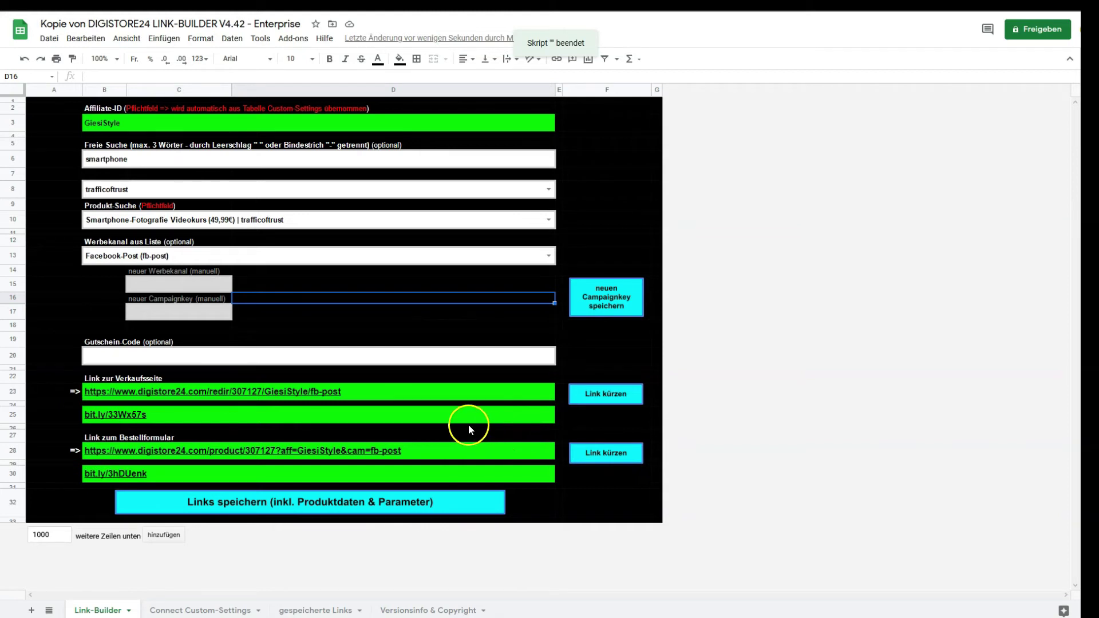
pyautogui.moveTo(157, 480)
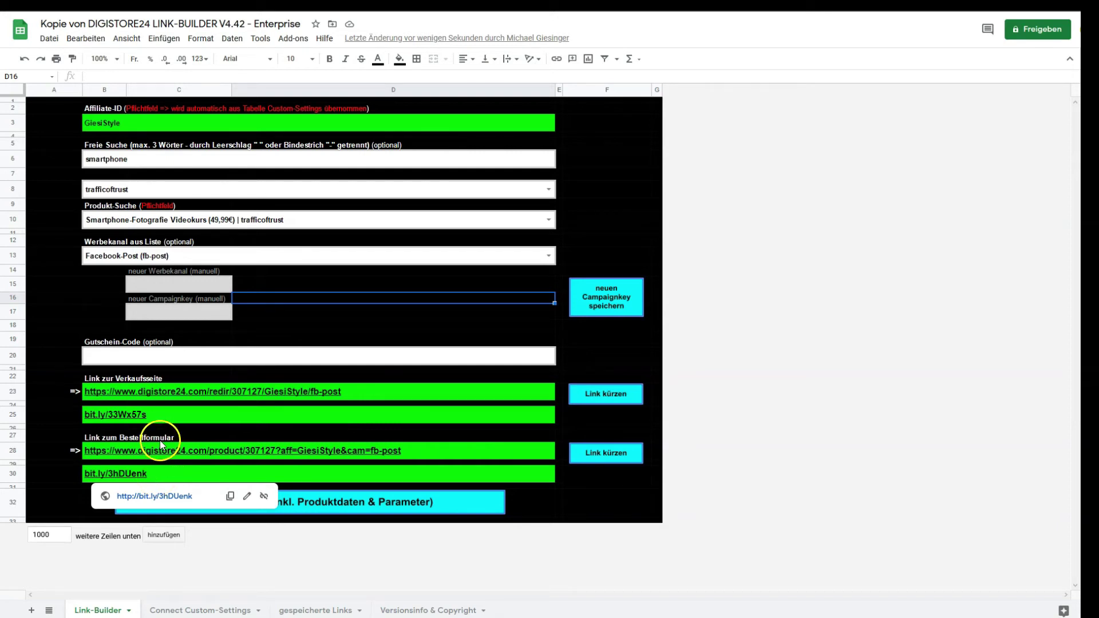
pyautogui.moveTo(165, 458)
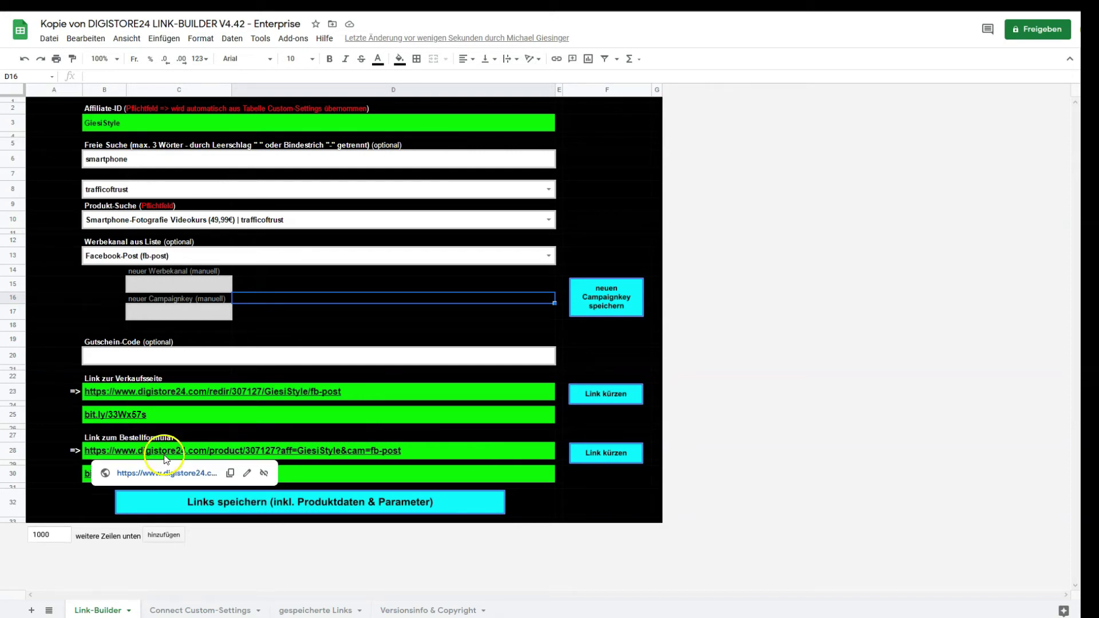
# Step: Save the links with product data and parameters, and slightly widen the original sales page link column in the gespeicherte Links sheet
pyautogui.click(331, 503)
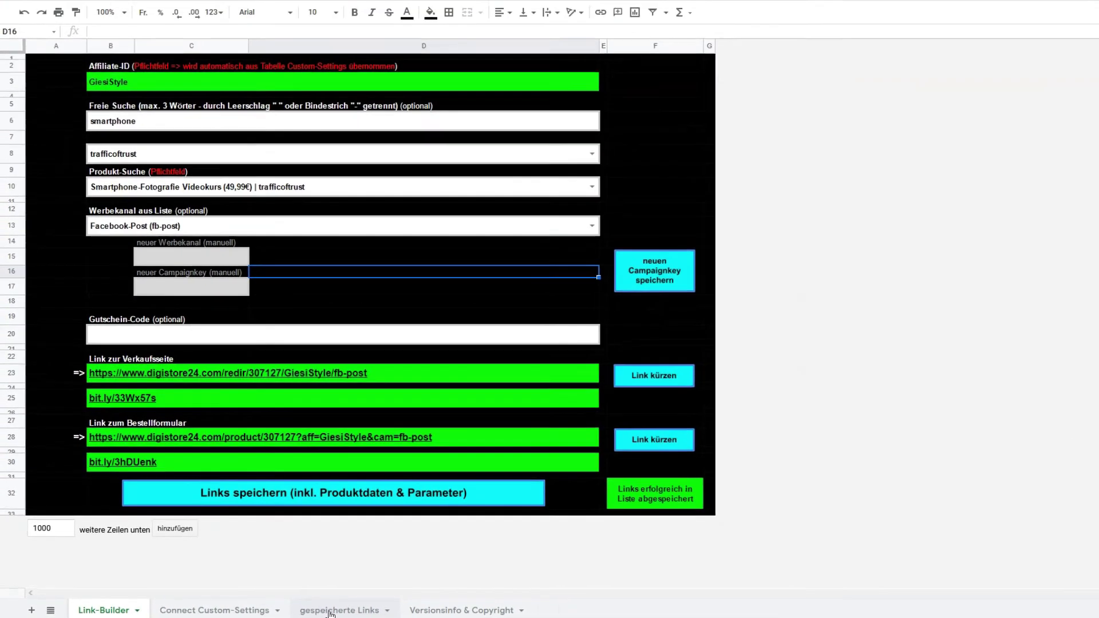
pyautogui.click(427, 610)
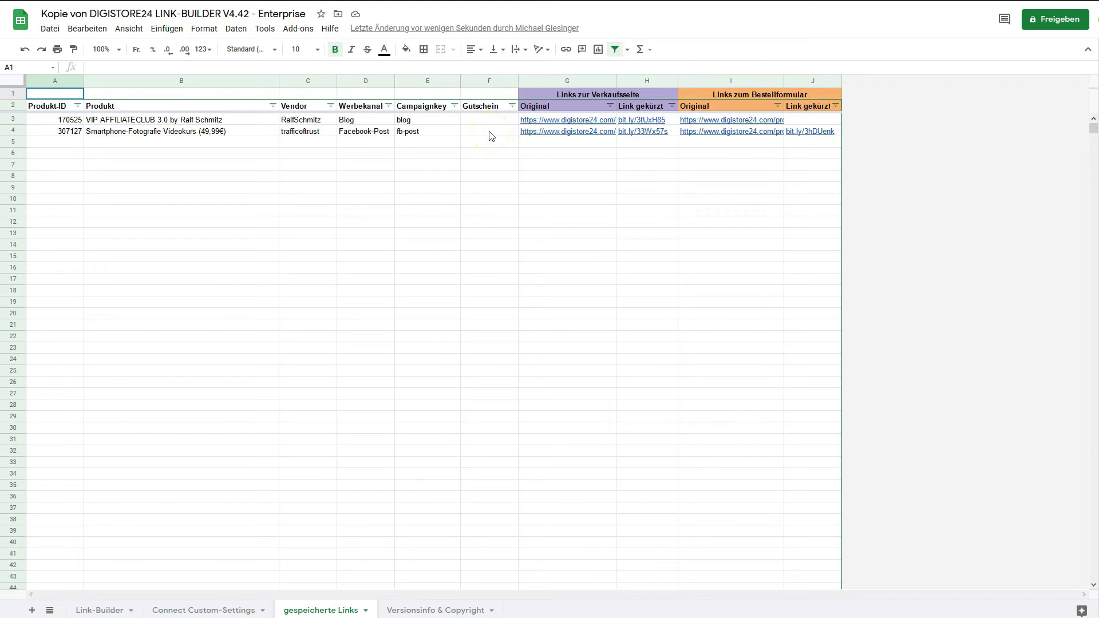
pyautogui.moveTo(616, 80); pyautogui.dragTo(631, 80)
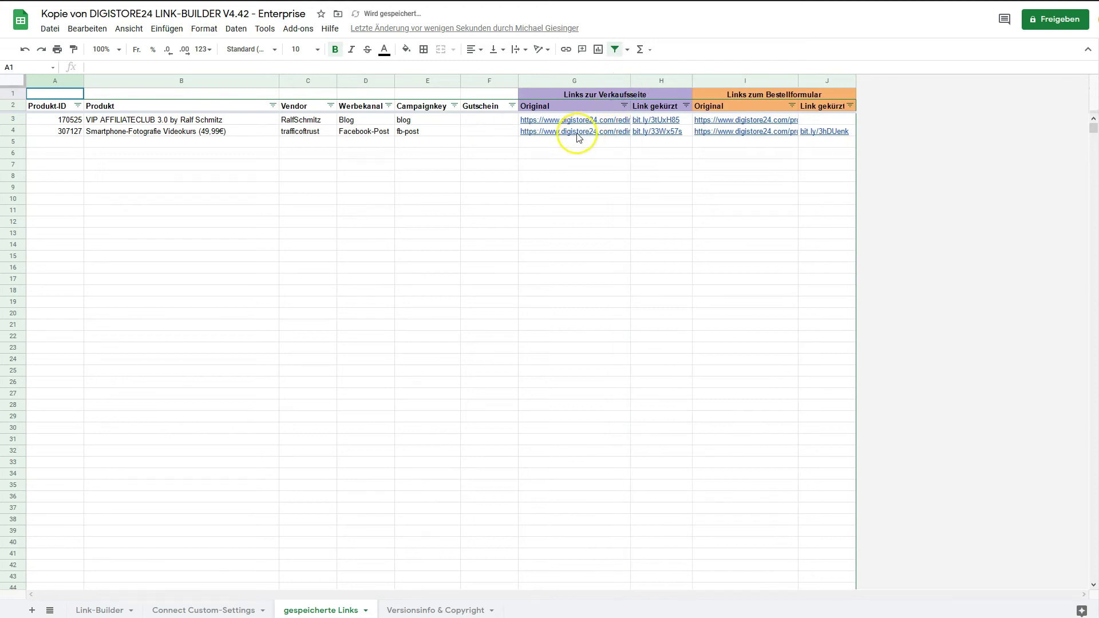
pyautogui.moveTo(580, 135)
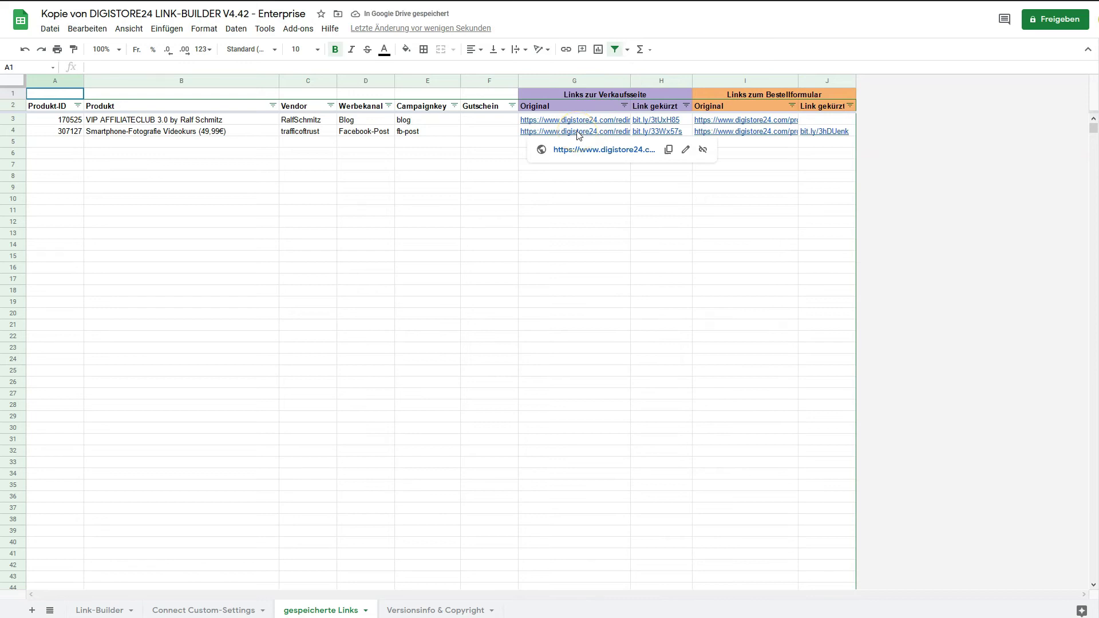
# Step: Copy the shortened sales page link of the saved Smartphone-Fotografie Videokurs entry and return to the Link-Builder sheet
pyautogui.click(661, 135)
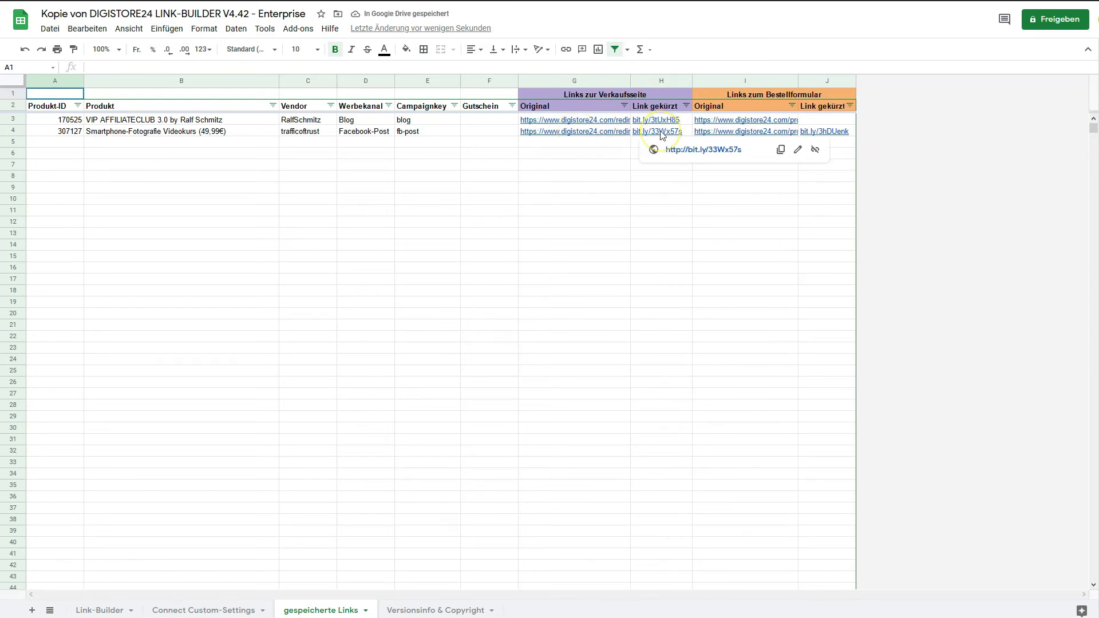
pyautogui.click(781, 151)
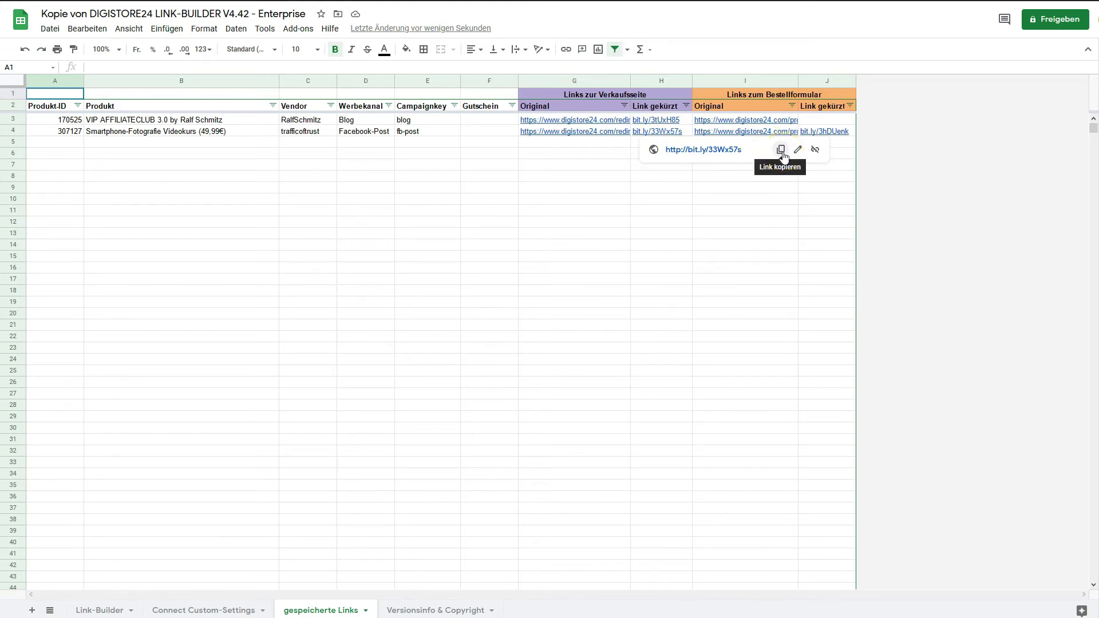
pyautogui.click(836, 132)
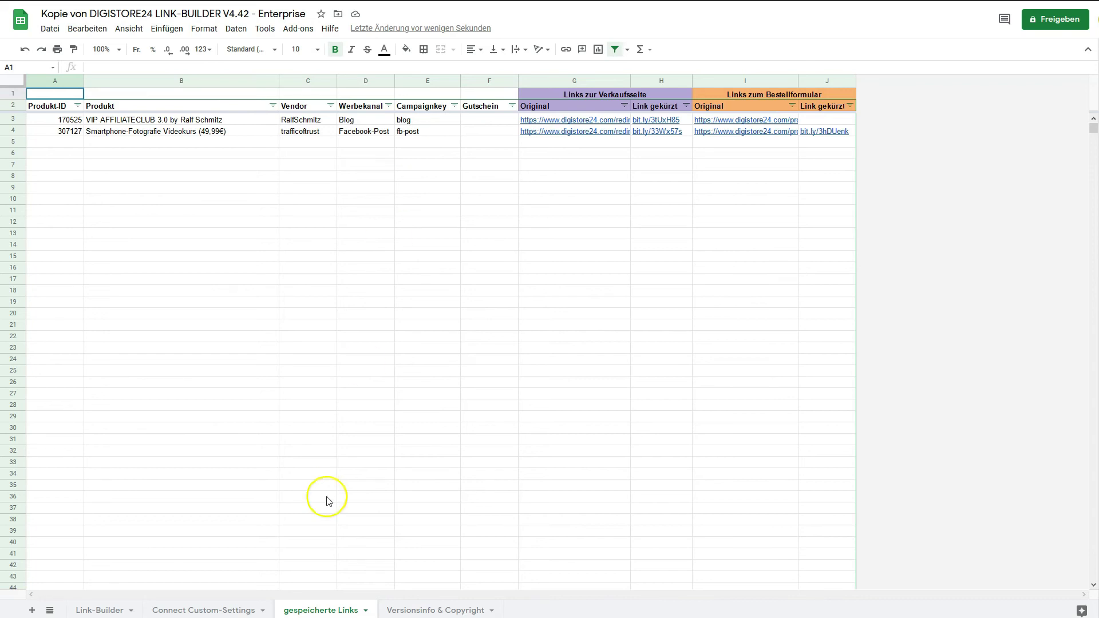
pyautogui.click(95, 609)
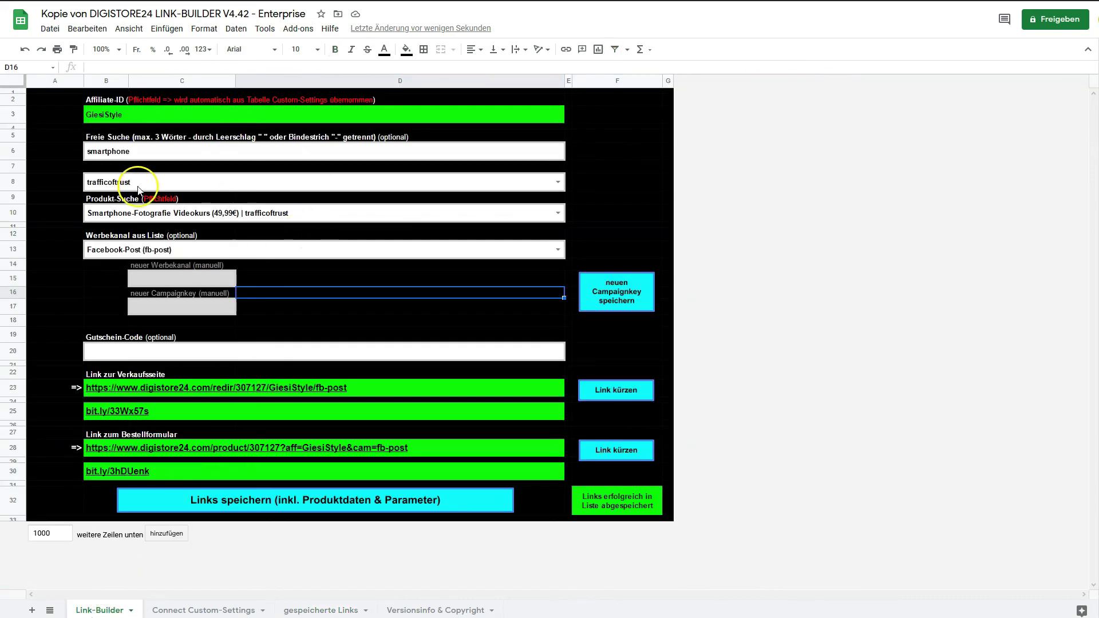